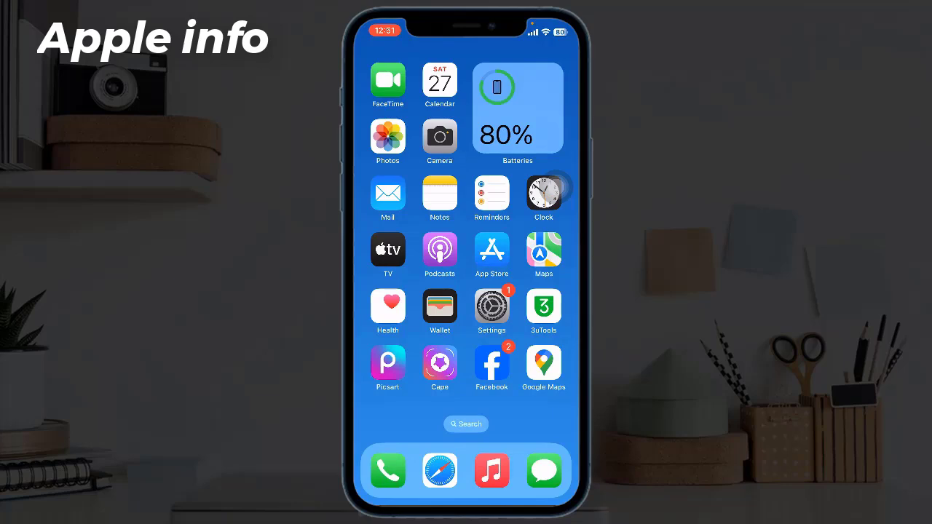
Check the pending app updates on the App Store account page.
click(492, 250)
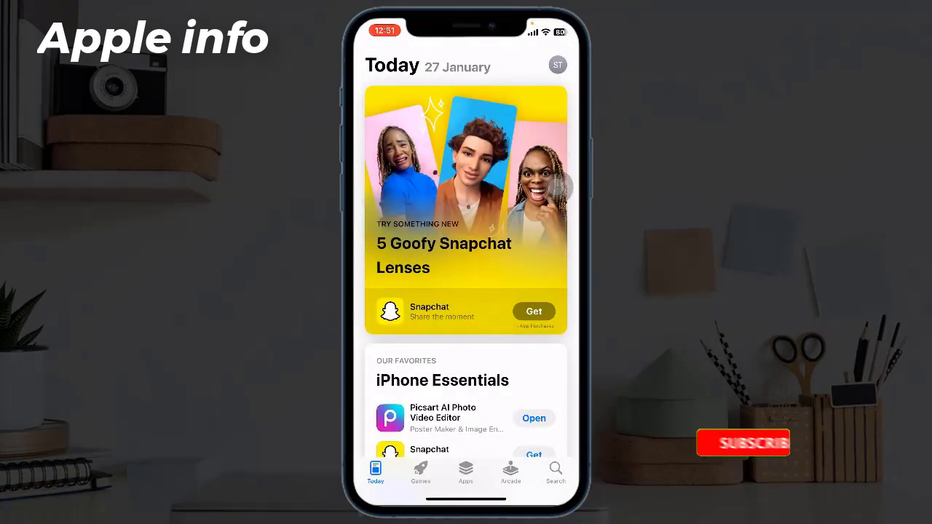
click(558, 65)
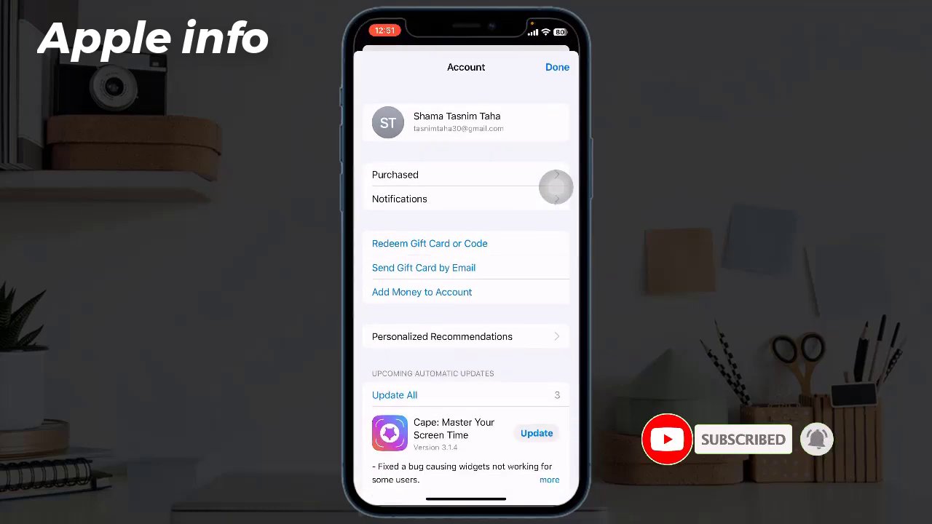
scroll(557, 188, down, 5)
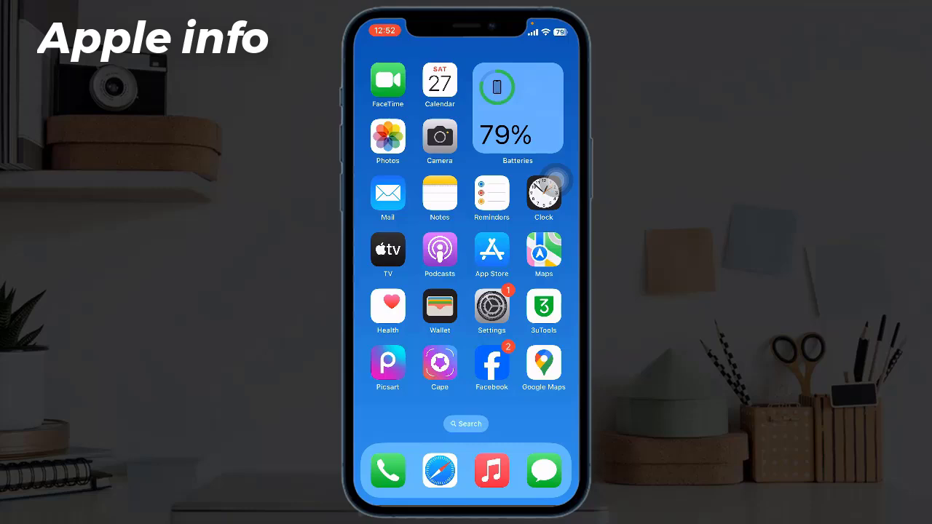
Open the Screen Time page in Settings.
click(491, 306)
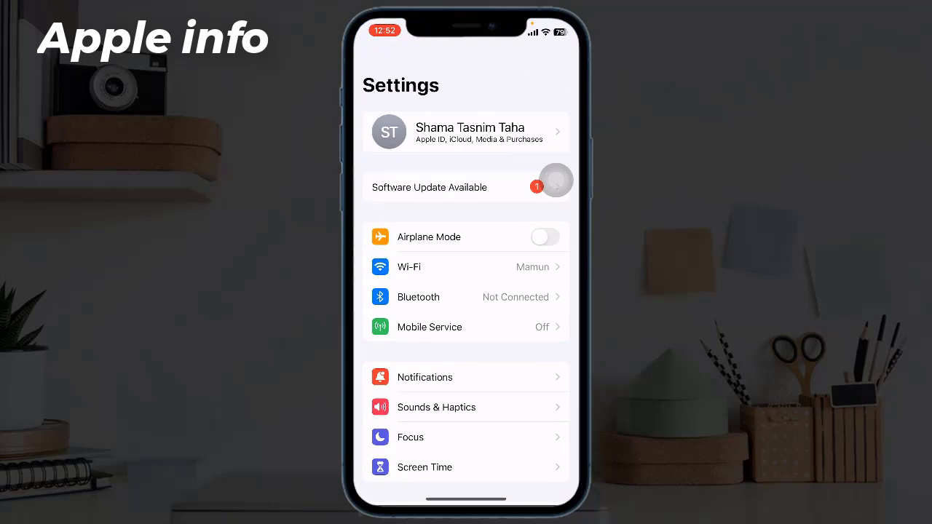
scroll(556, 180, down, 3)
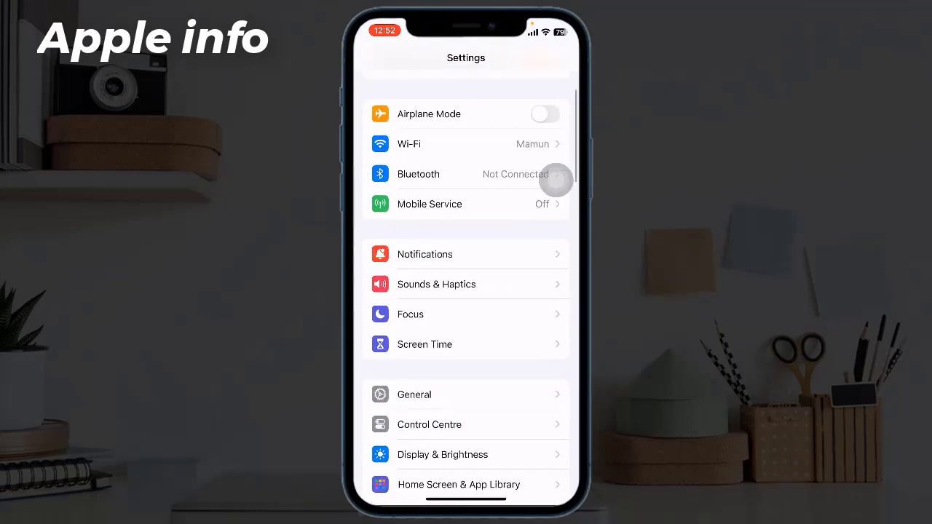
scroll(557, 180, down, 3)
click(553, 217)
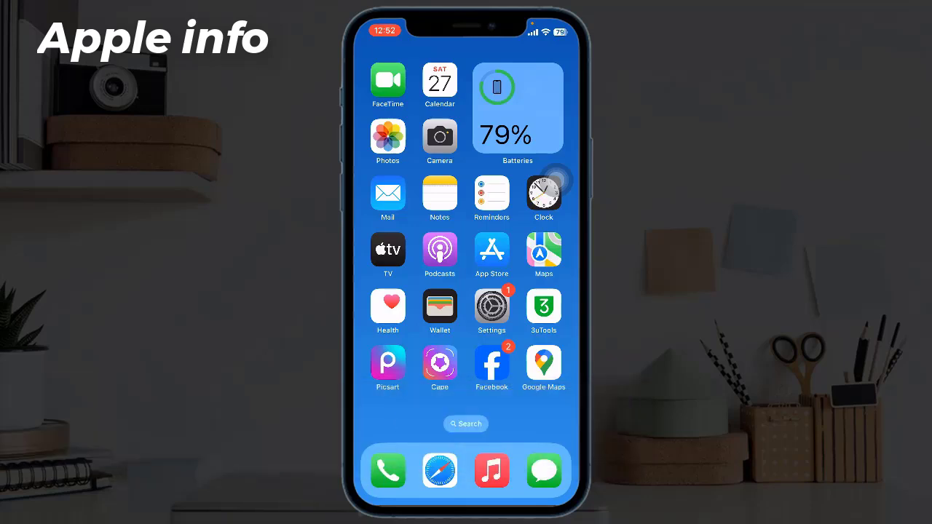
Set General > Background App Refresh to Off for all apps.
click(492, 306)
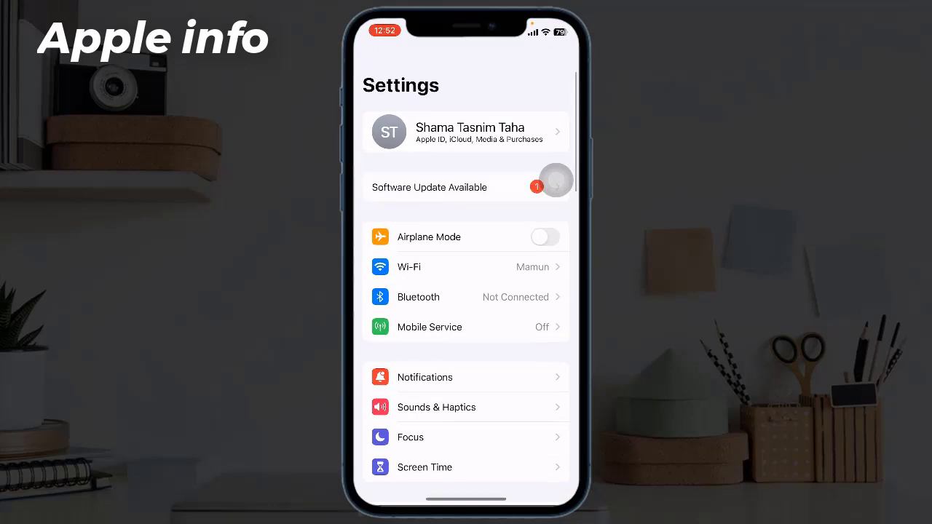
scroll(556, 181, down, 5)
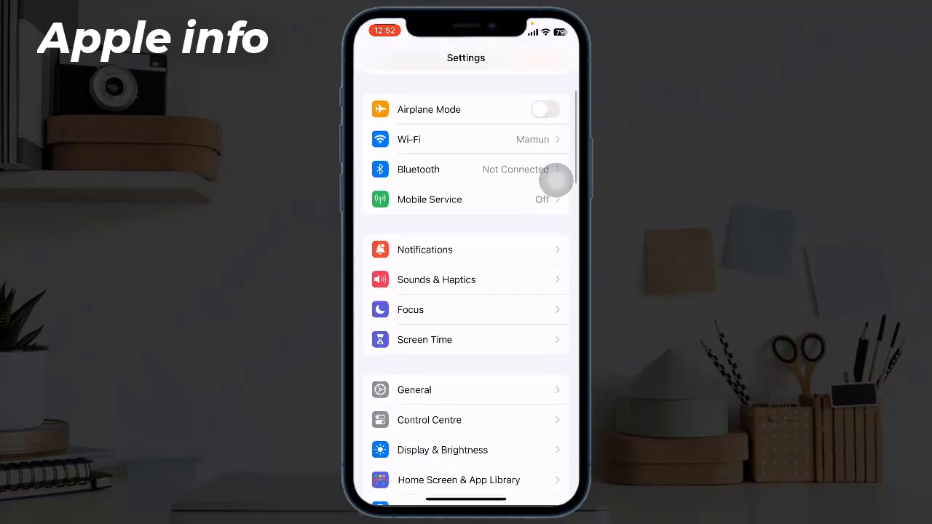
click(556, 331)
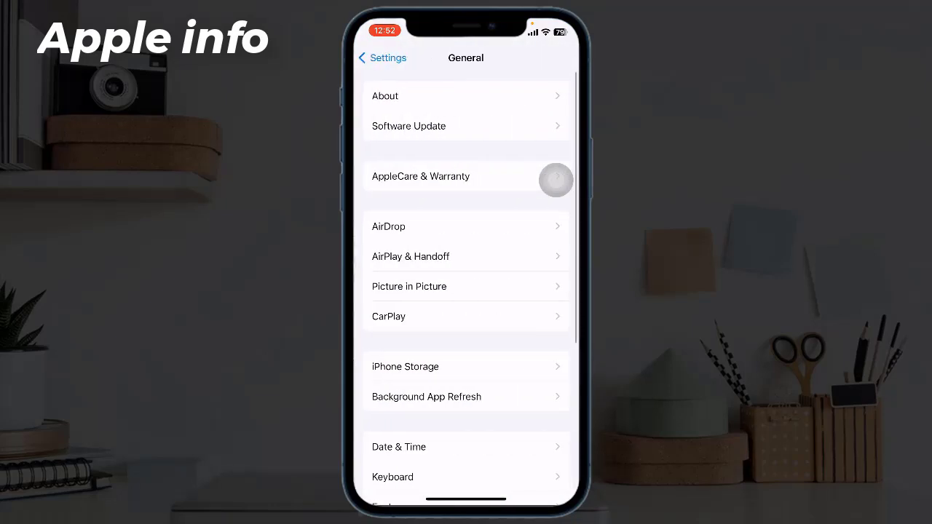
scroll(556, 181, down, 2)
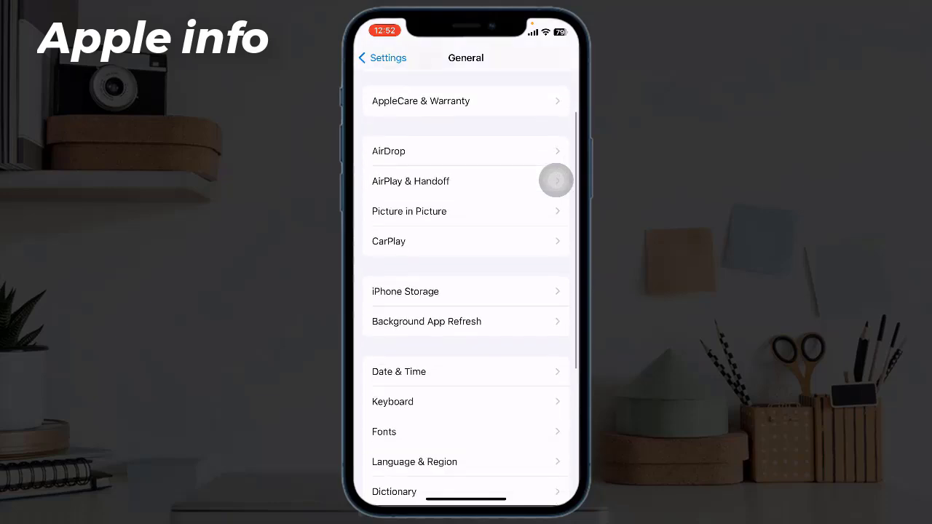
click(557, 321)
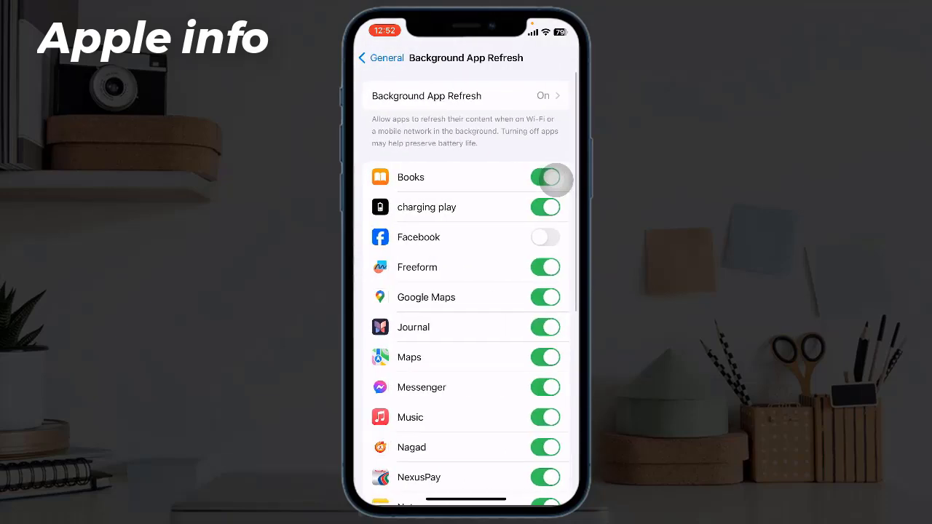
click(452, 96)
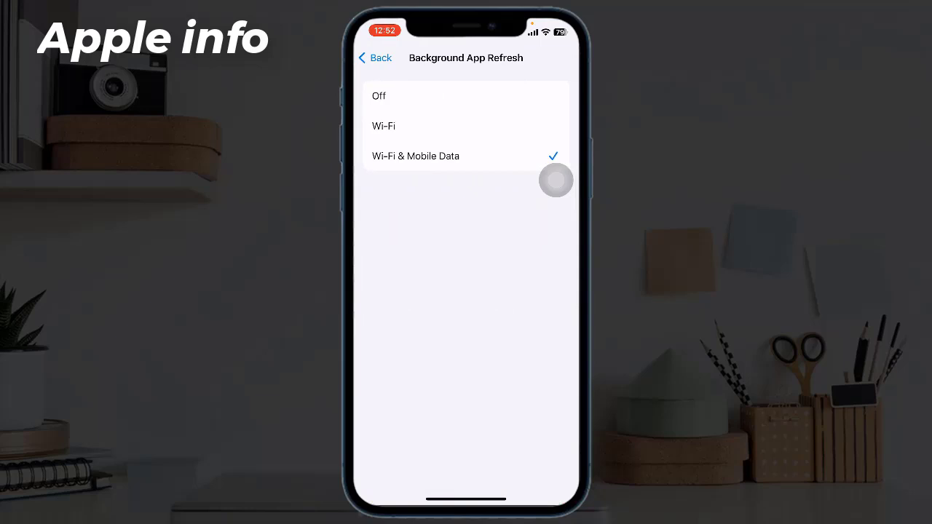
click(452, 95)
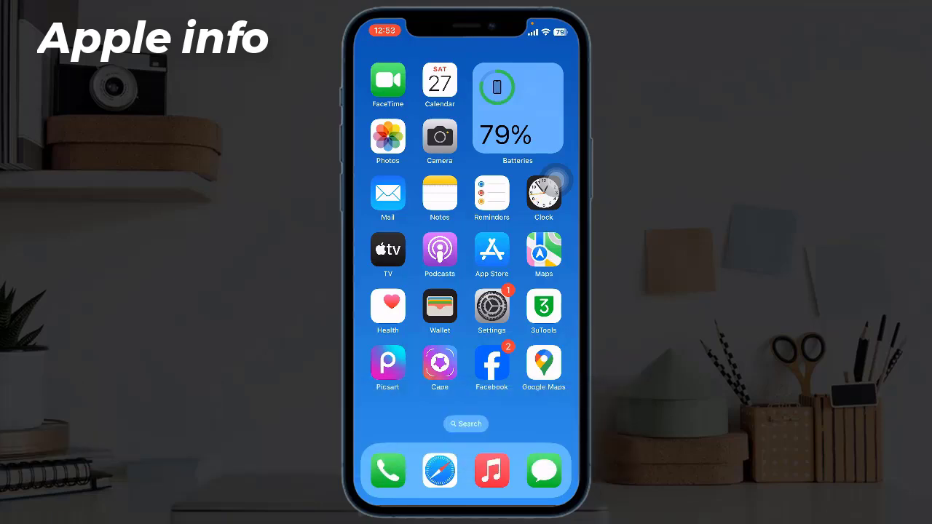
Switch Location Services off under Privacy & Security and confirm turning it off for all apps.
click(492, 305)
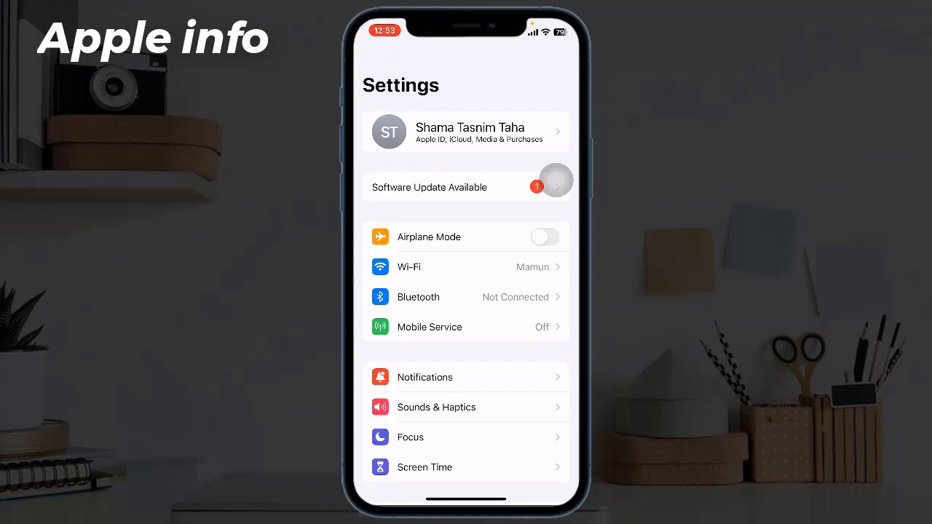
scroll(556, 181, down, 5)
scroll(556, 181, down, 2)
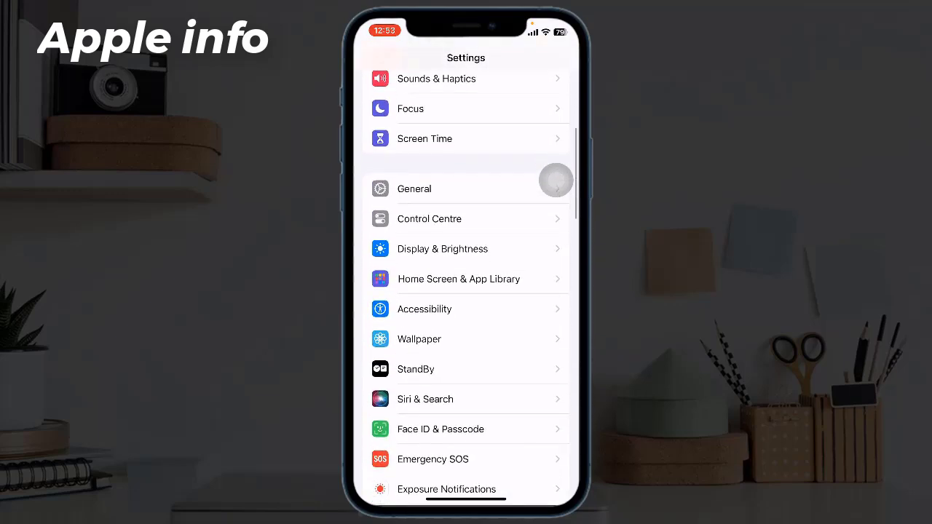
scroll(466, 291, down, 5)
click(466, 327)
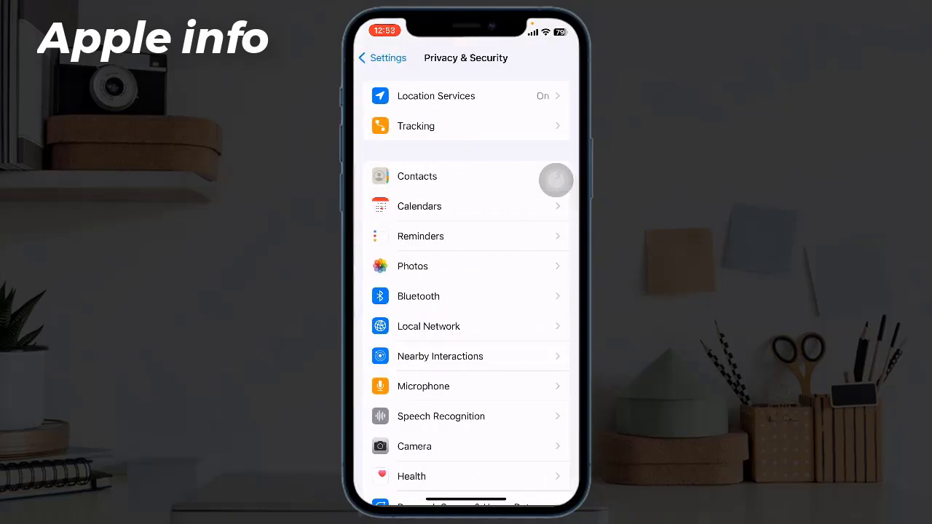
click(466, 96)
click(545, 95)
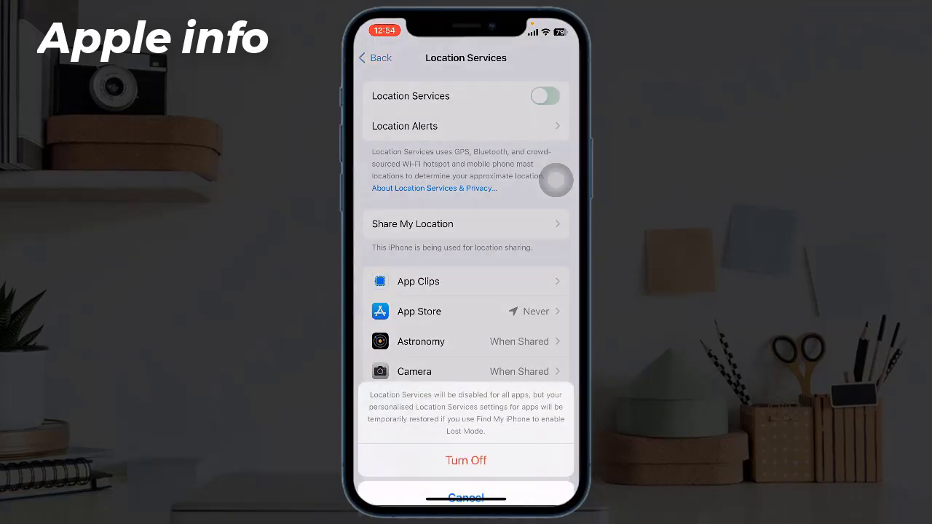
click(466, 460)
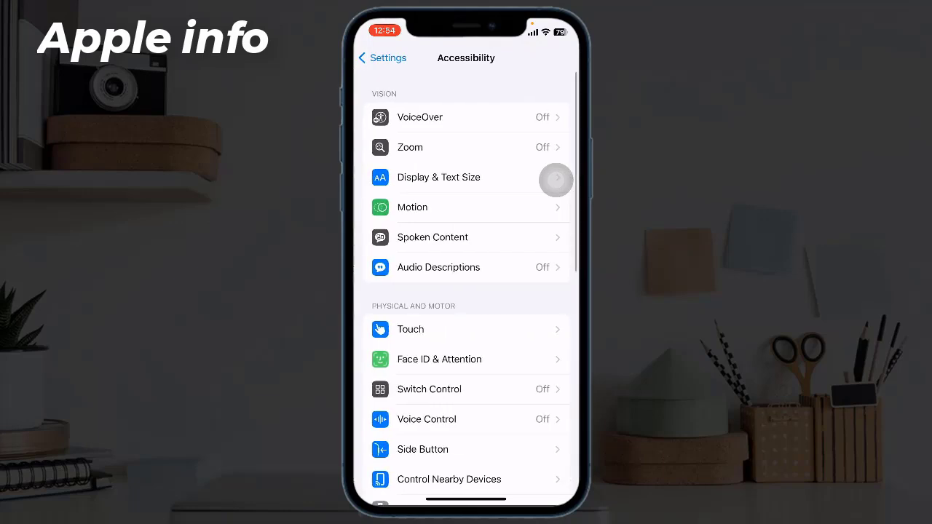
Scroll through the Display & Text Size options, including Auto-Brightness and Reduce White Point.
click(557, 179)
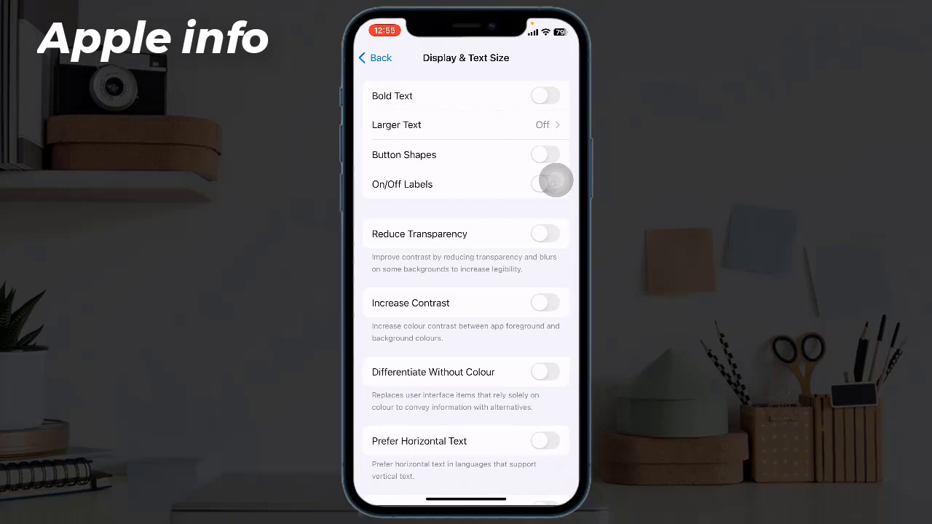
scroll(466, 291, down, 5)
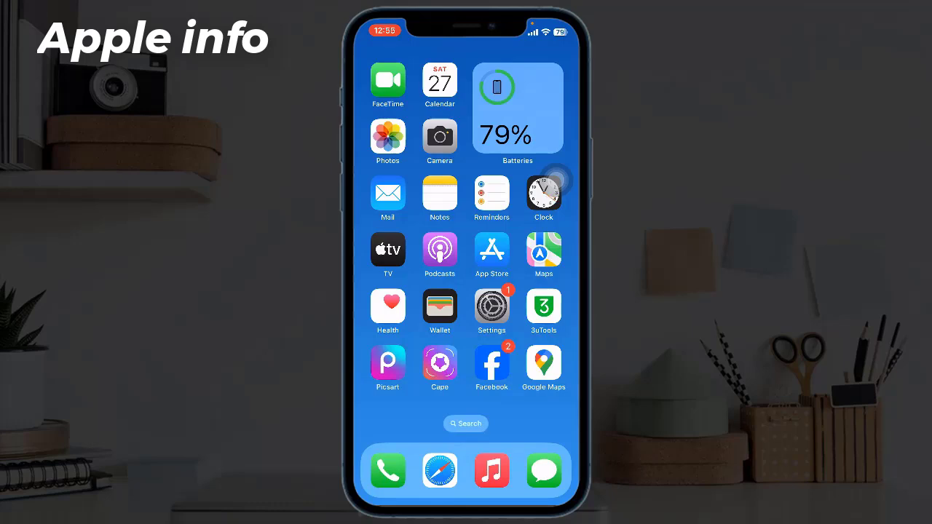
click(492, 306)
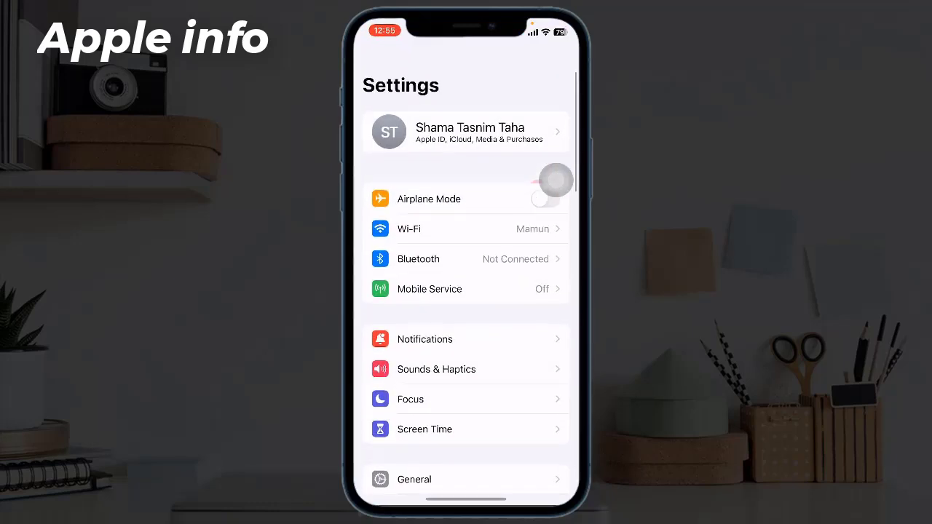
scroll(556, 181, down, 3)
scroll(556, 181, down, 3)
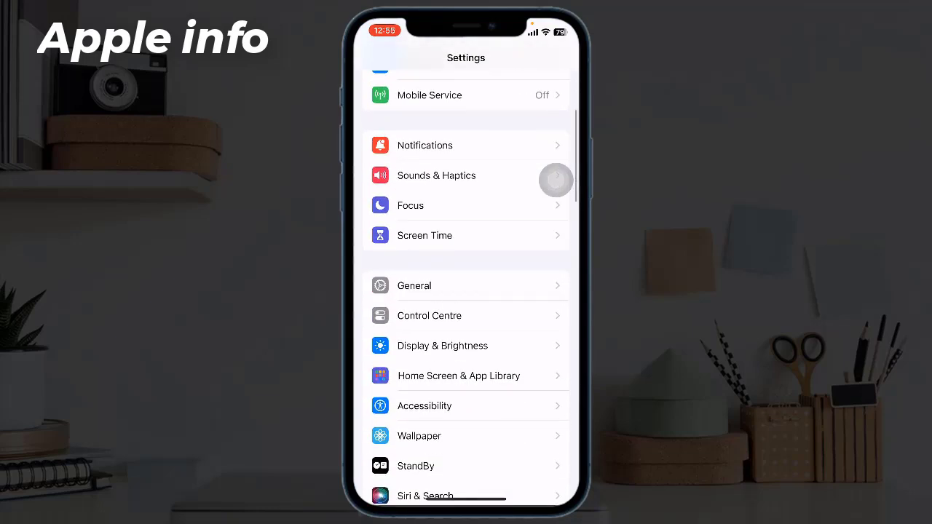